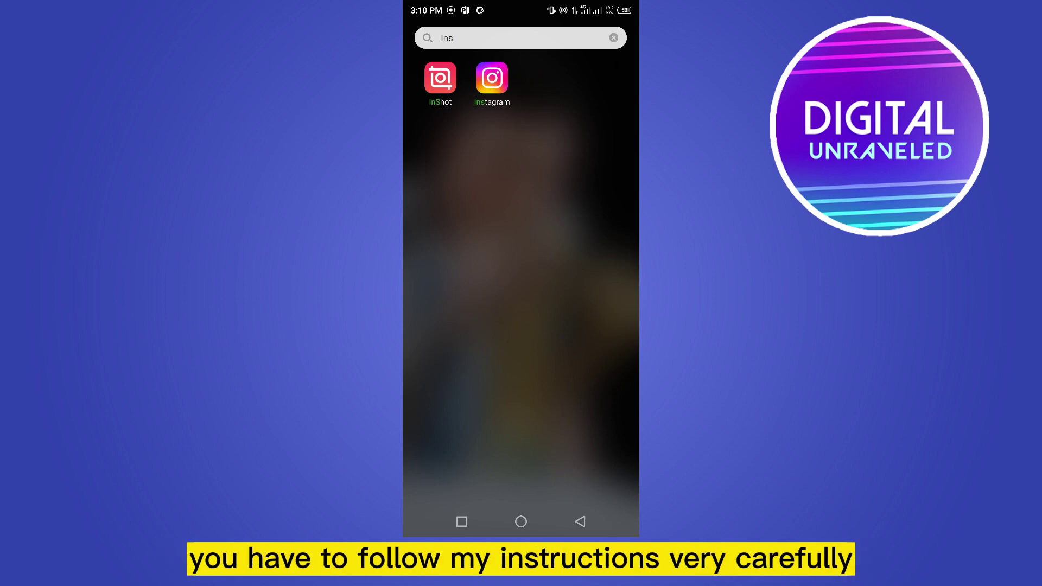
left_click(493, 78)
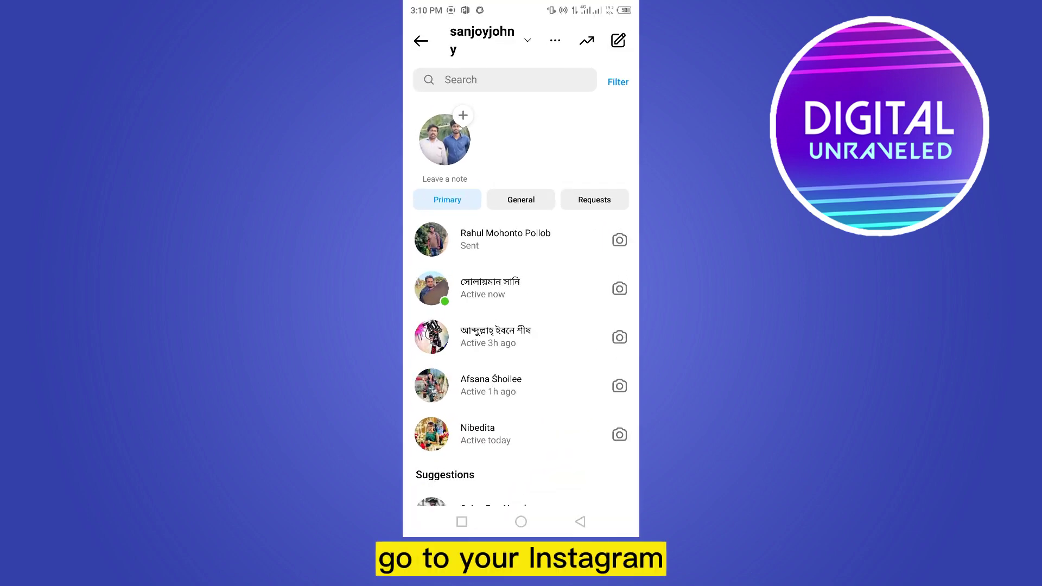
left_click(505, 239)
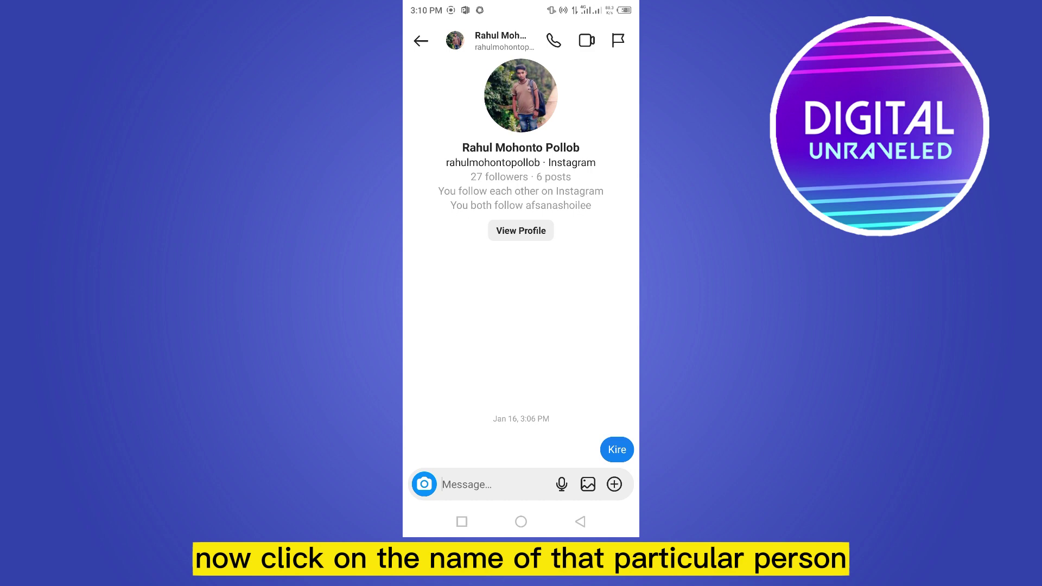
left_click(500, 40)
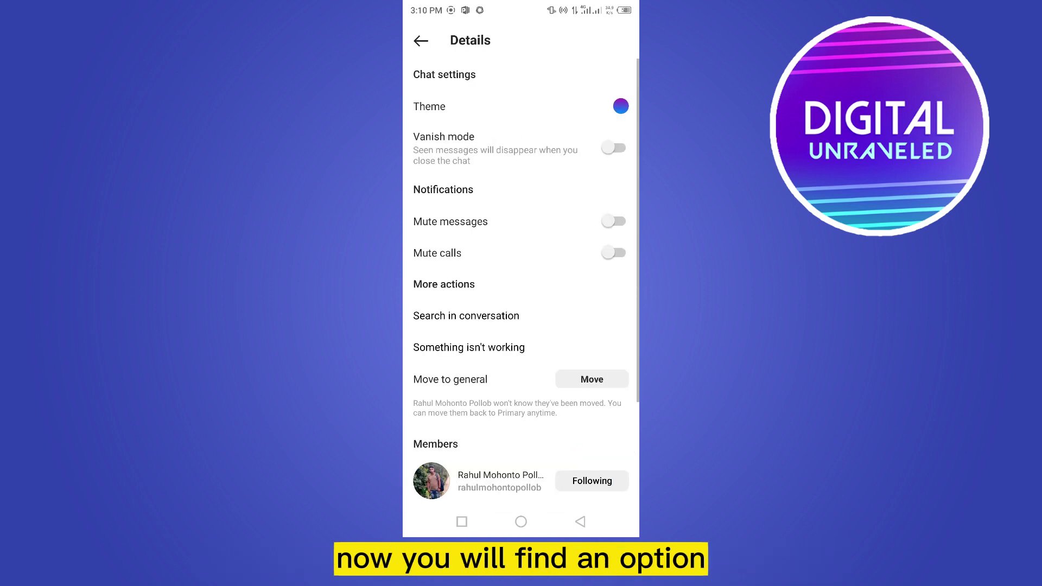
scroll(521, 285, "down", 2)
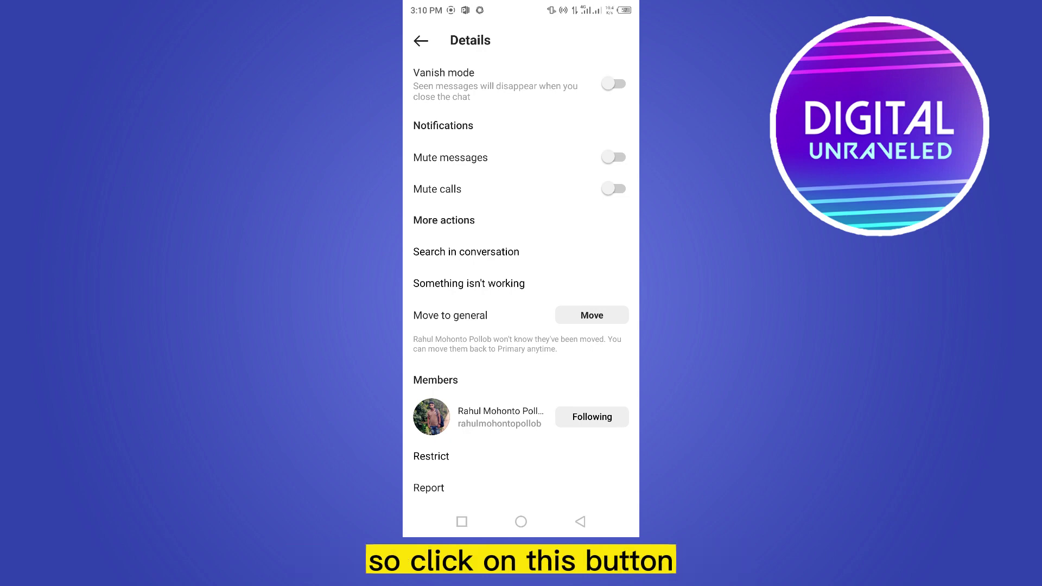
- Start 'Search in conversation' from More actions to search for 'kire'
left_click(466, 251)
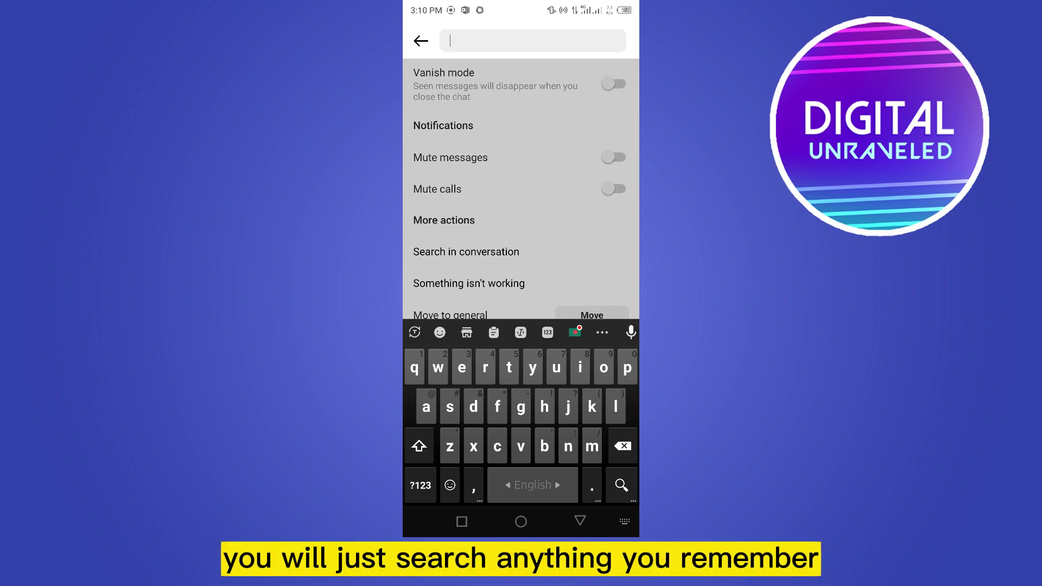
type("kire")
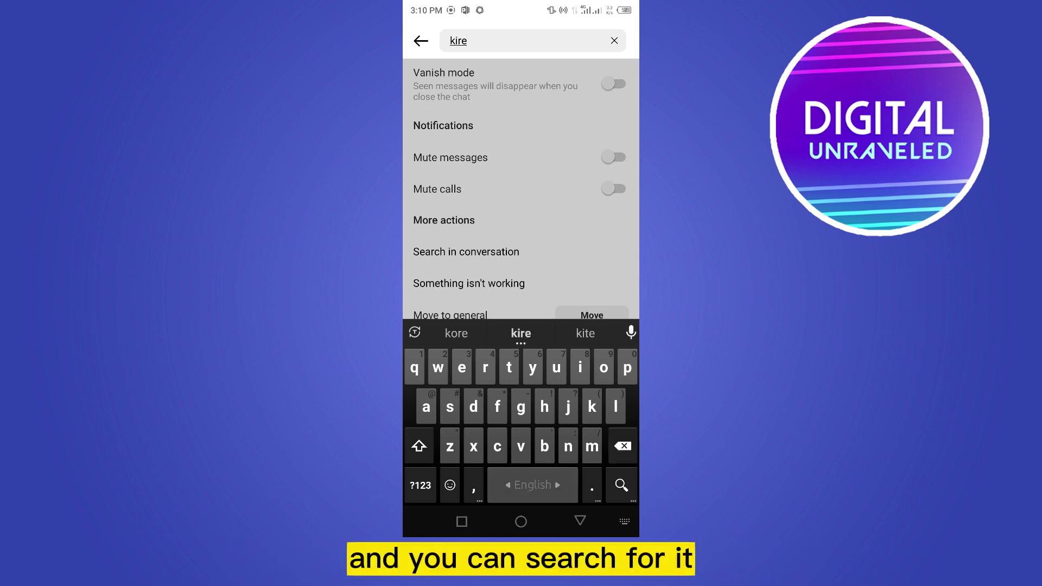
- Submit the 'kire' search to show the earliest match, 'Kire' from Jan 16
left_click(622, 486)
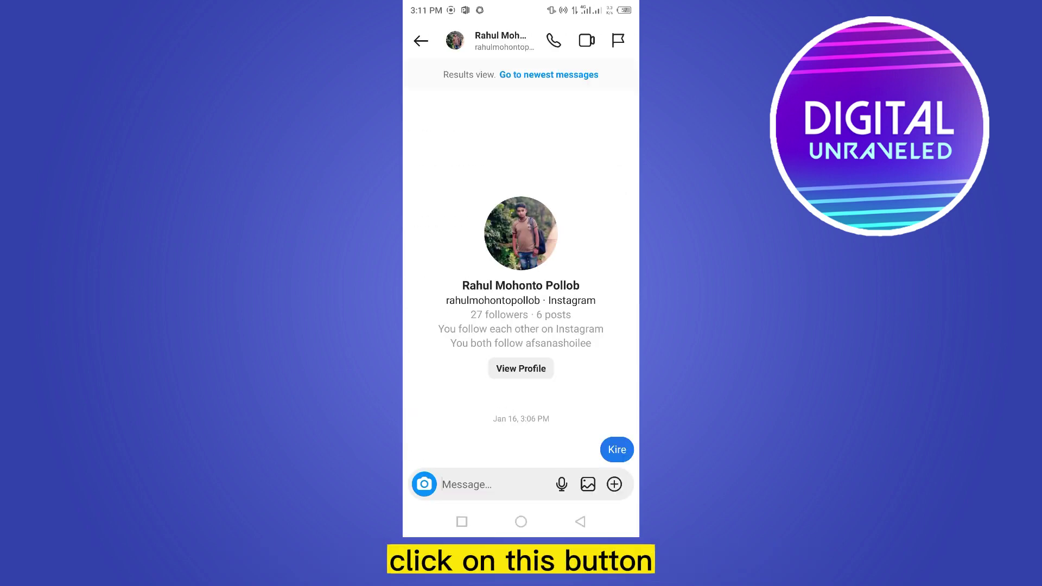